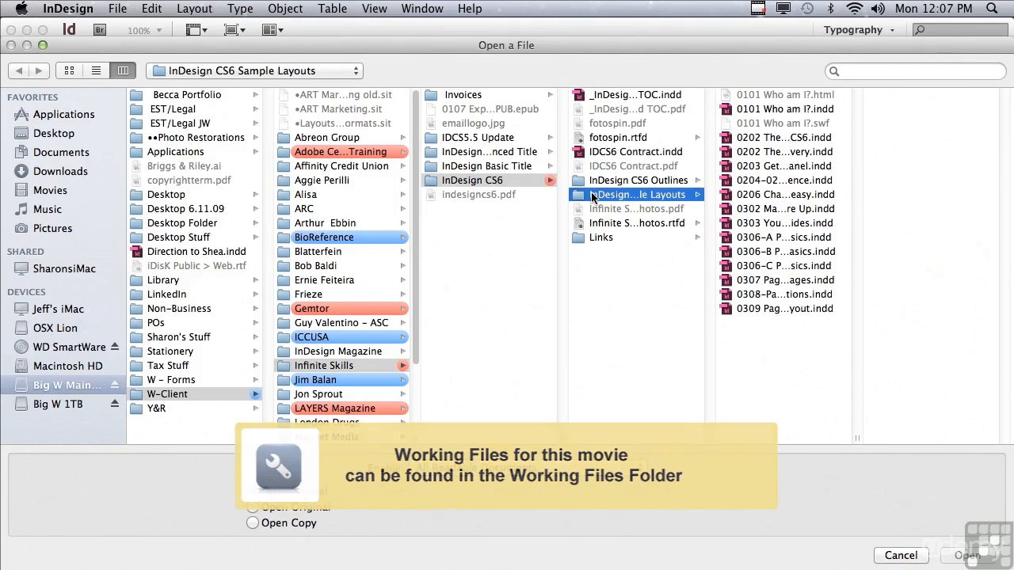
Open the document 0206 Changing Defaults is so easy.indd from the InDesign CS6 Sample Layouts folder.
click(772, 196)
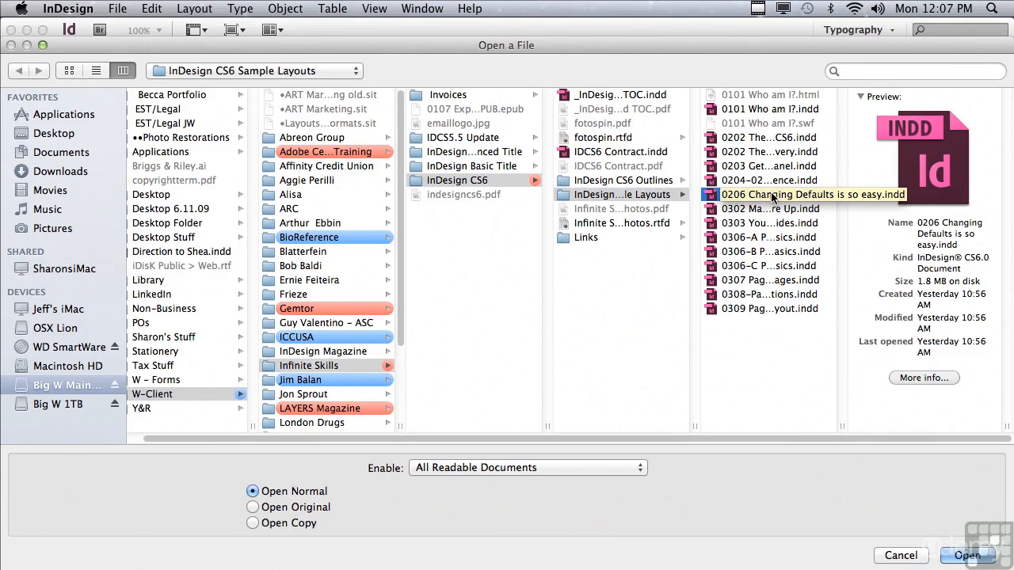
click(956, 557)
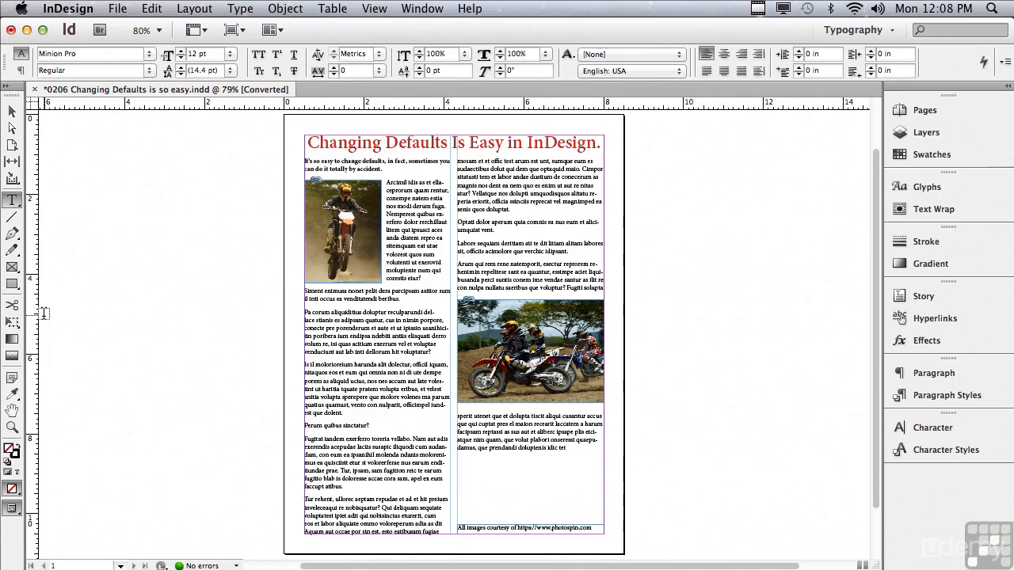
With nothing selected, set the fill to C=100 M=0 Y=0 K=0 and draw a rectangle about 2.55 by 2.28 in on the pasteboard beside the page.
click(935, 159)
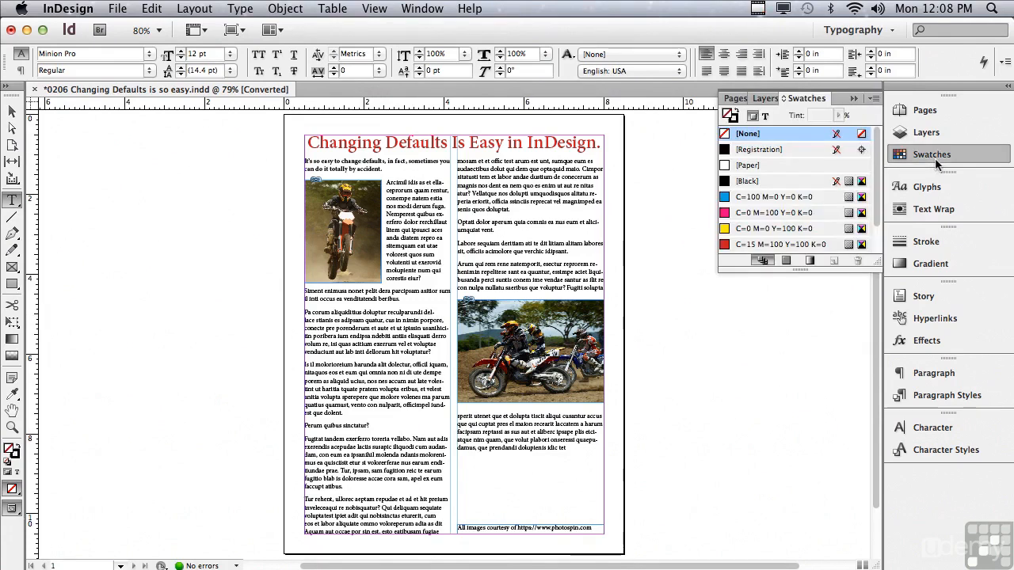
click(724, 199)
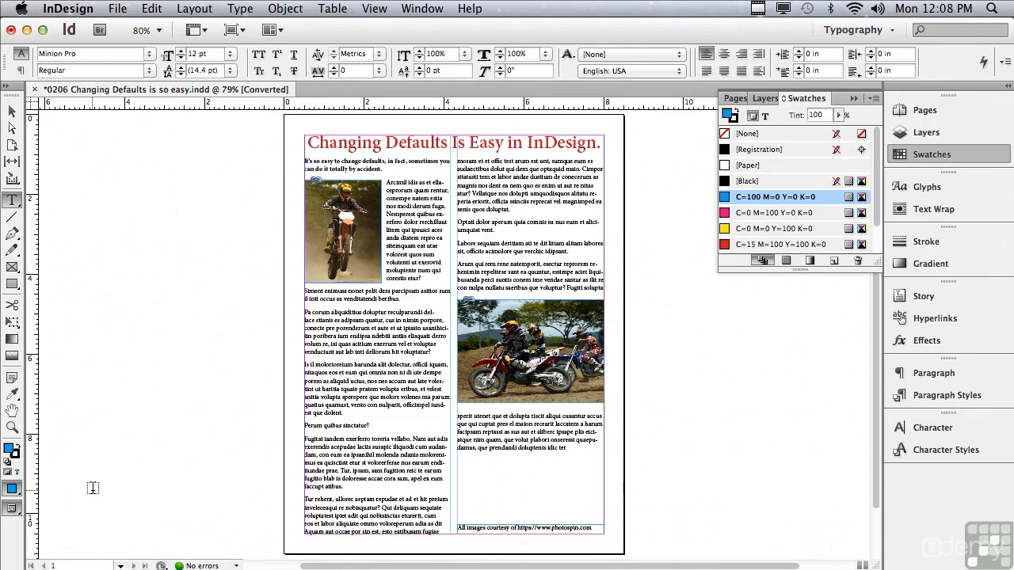
click(13, 286)
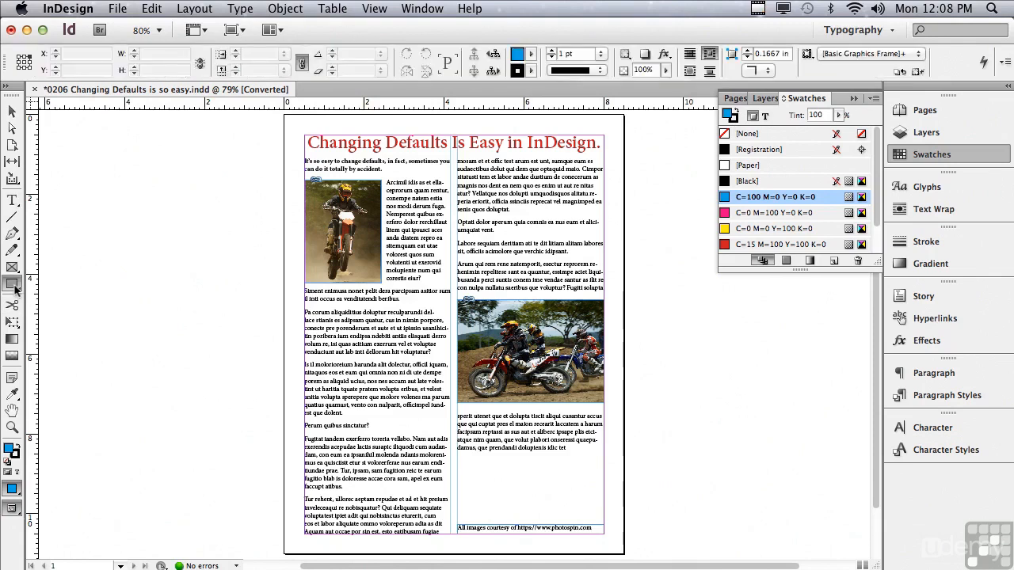
drag(105, 245, 207, 337)
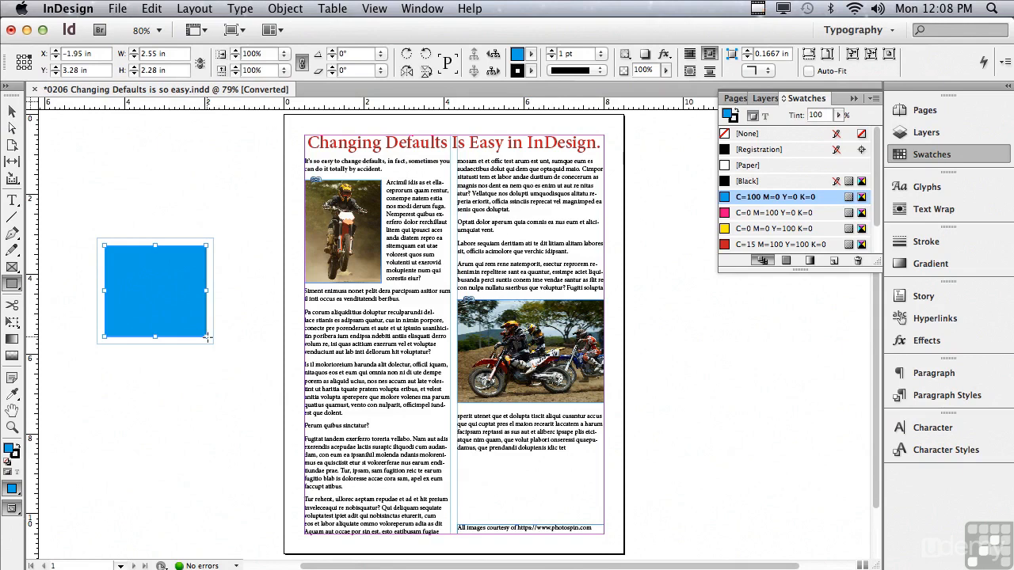
click(12, 112)
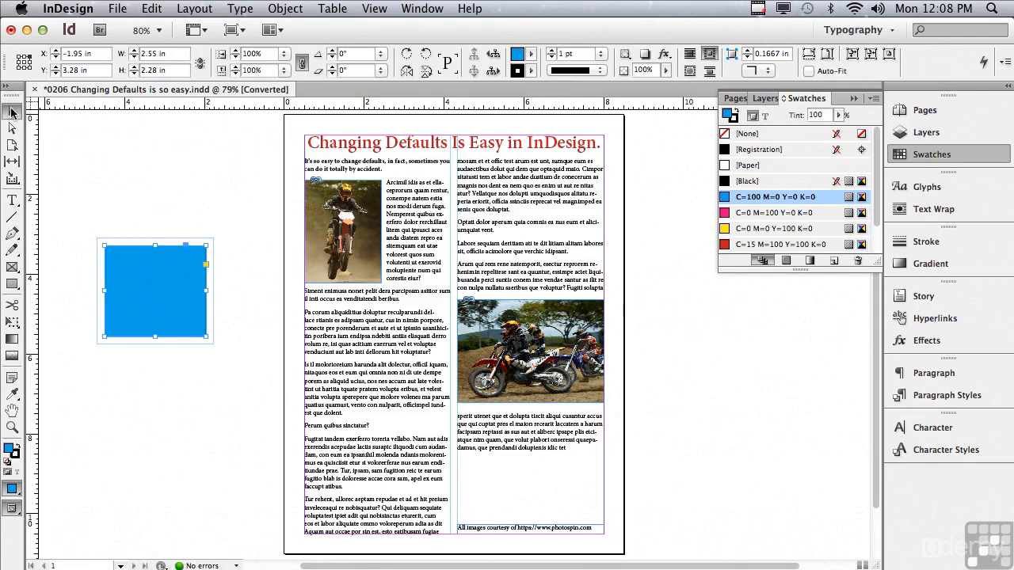
click(101, 169)
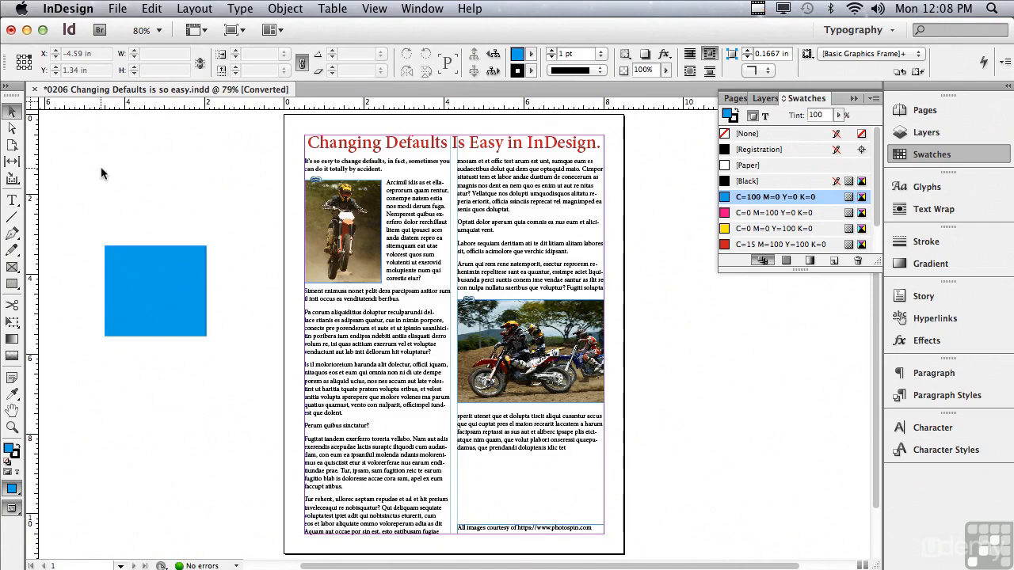
Reset the default fill to [None] and draw a rectangle about 2.68 by 2.5 in below the blue one.
click(733, 119)
click(727, 134)
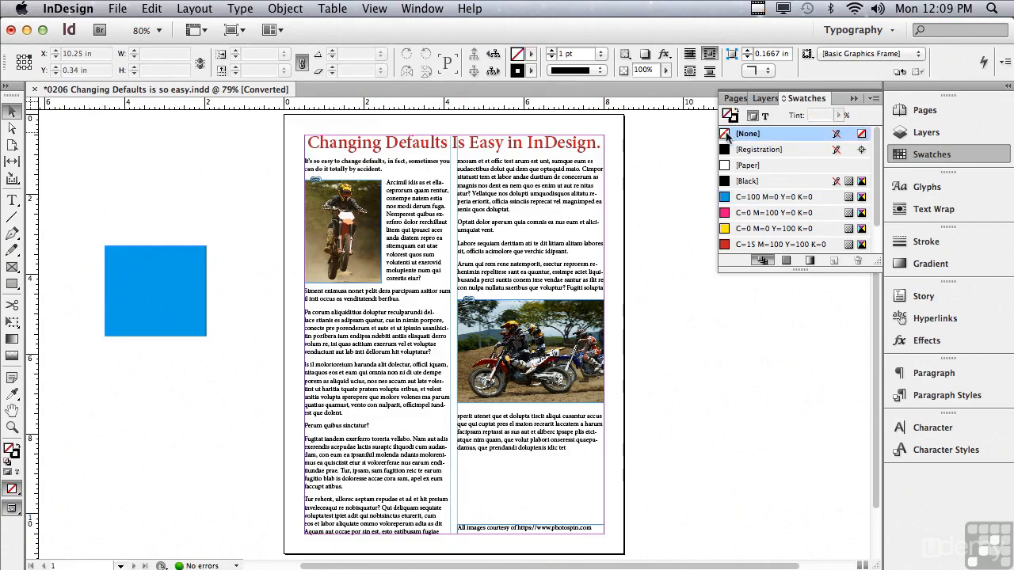
click(12, 282)
drag(101, 348, 207, 449)
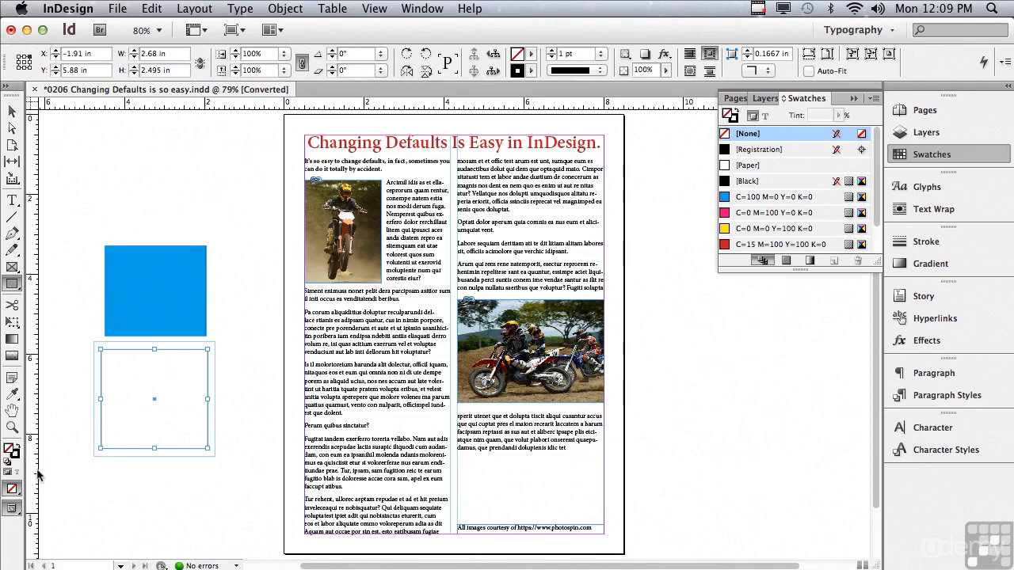
Draw an empty graphics frame about 2.78 by 2.14 in overlapping the first column's outer edge, and deselect it.
click(13, 267)
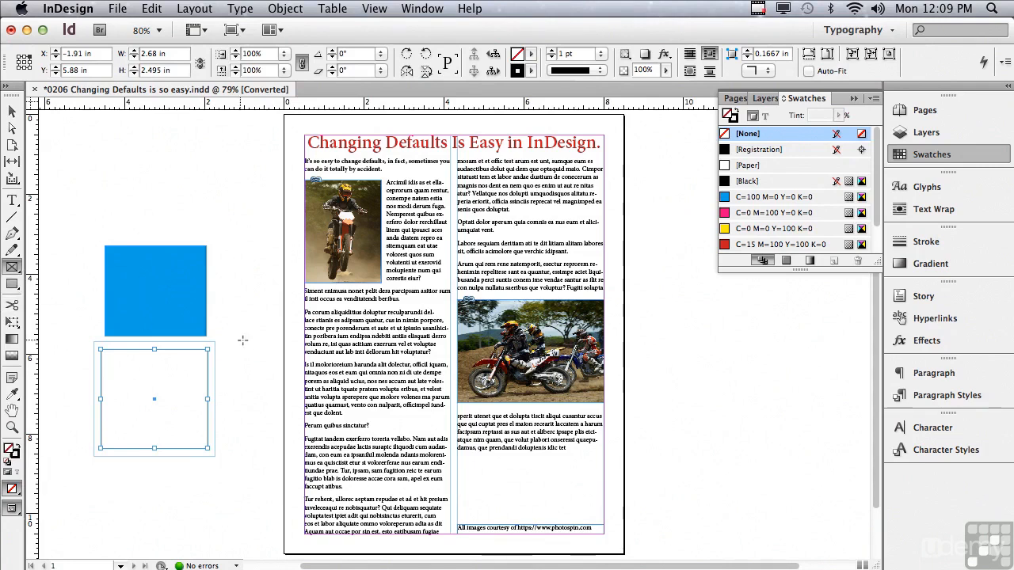
drag(263, 337, 373, 419)
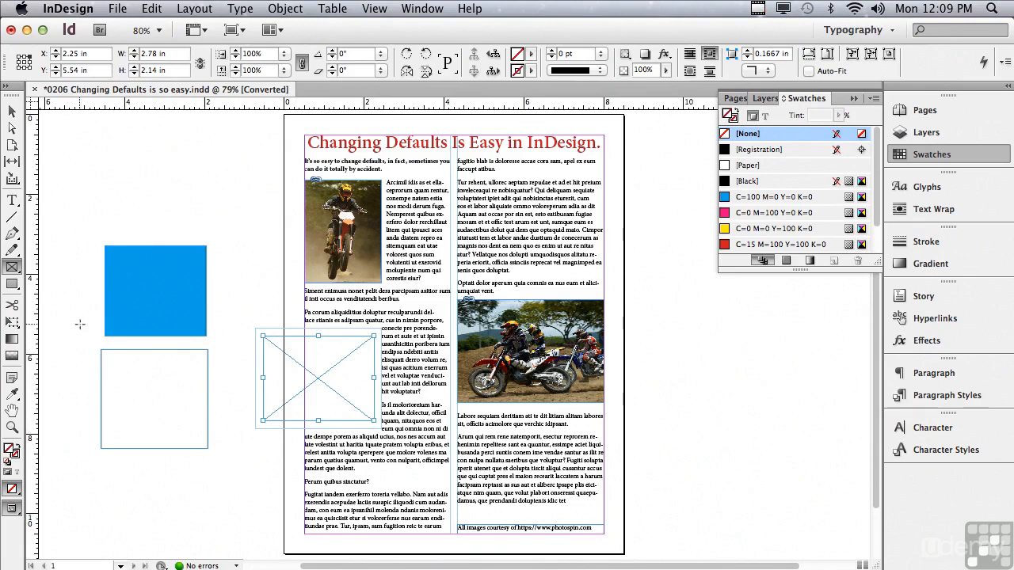
click(13, 112)
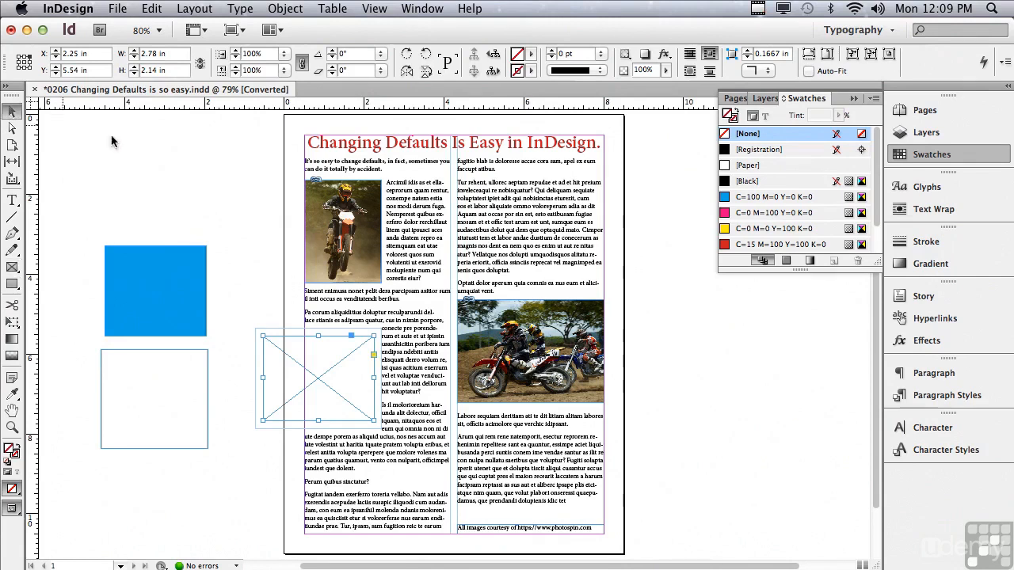
click(173, 153)
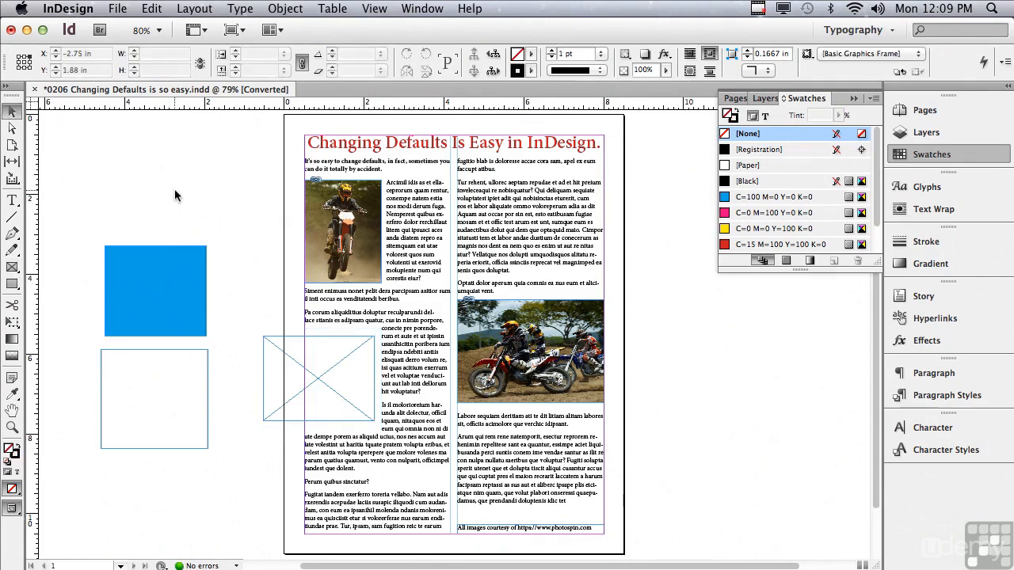
Set the default text wrap to No text wrap and draw a graphics frame about 3.08 by 2.34 in over the second column's upper text.
click(907, 211)
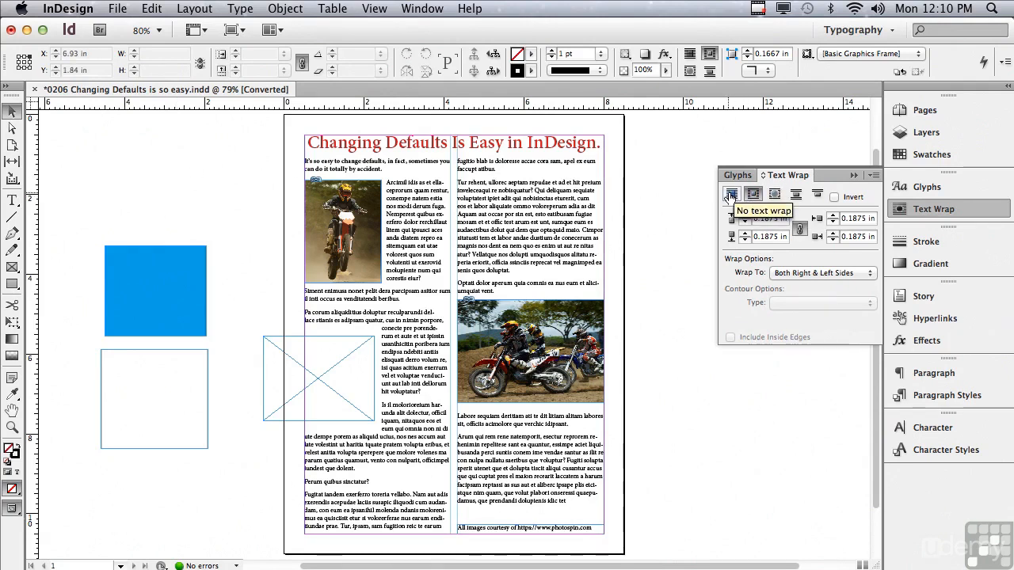
click(730, 195)
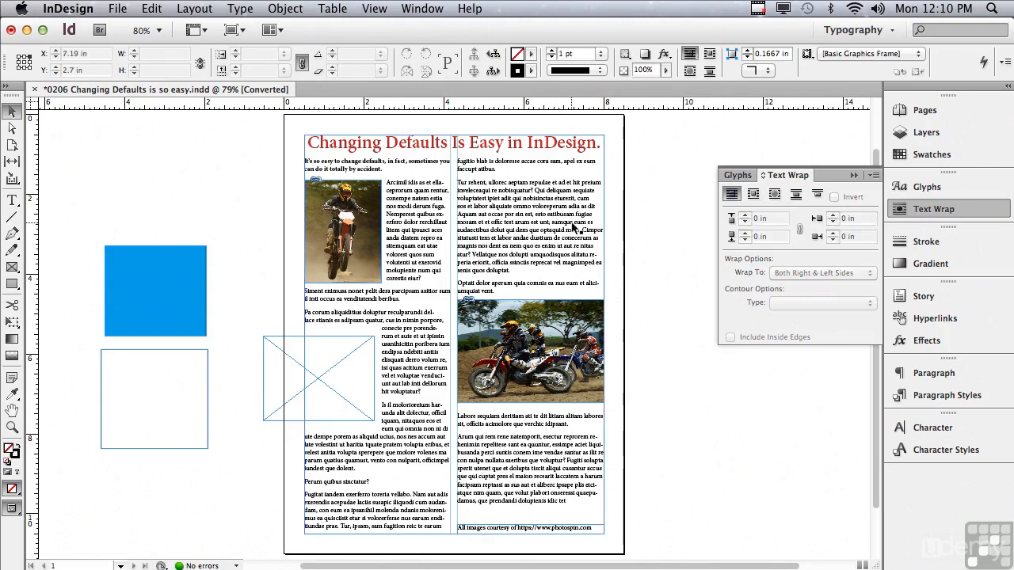
click(12, 267)
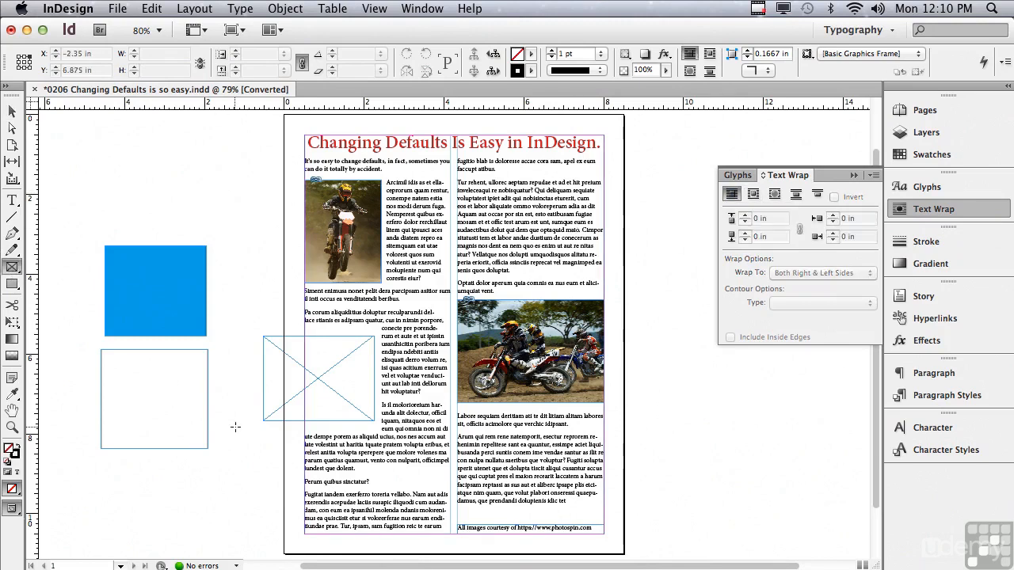
drag(652, 182, 529, 274)
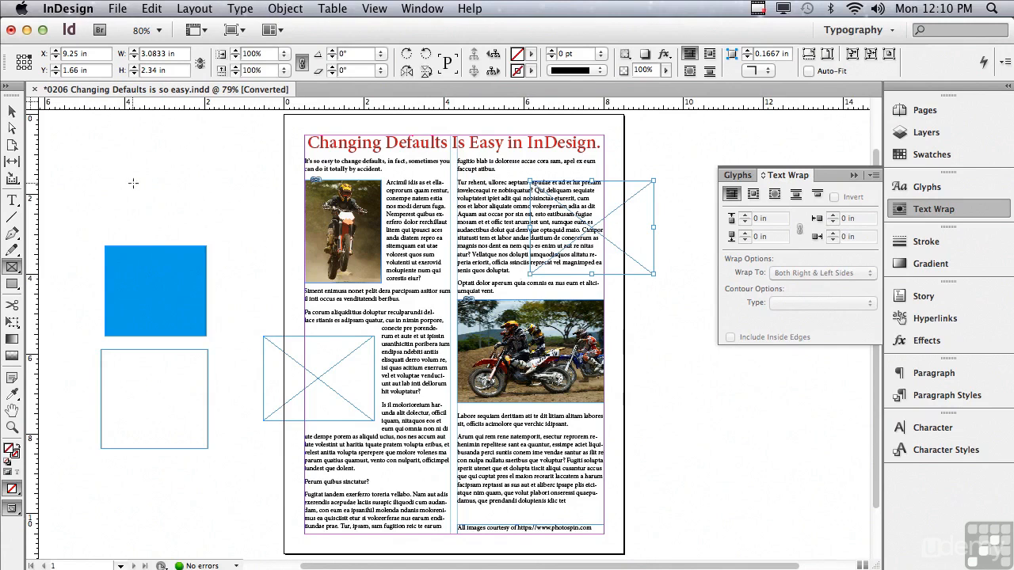
Close the document and, with no document open, turn off hyphenation in the [Basic Paragraph] style.
click(37, 92)
click(441, 215)
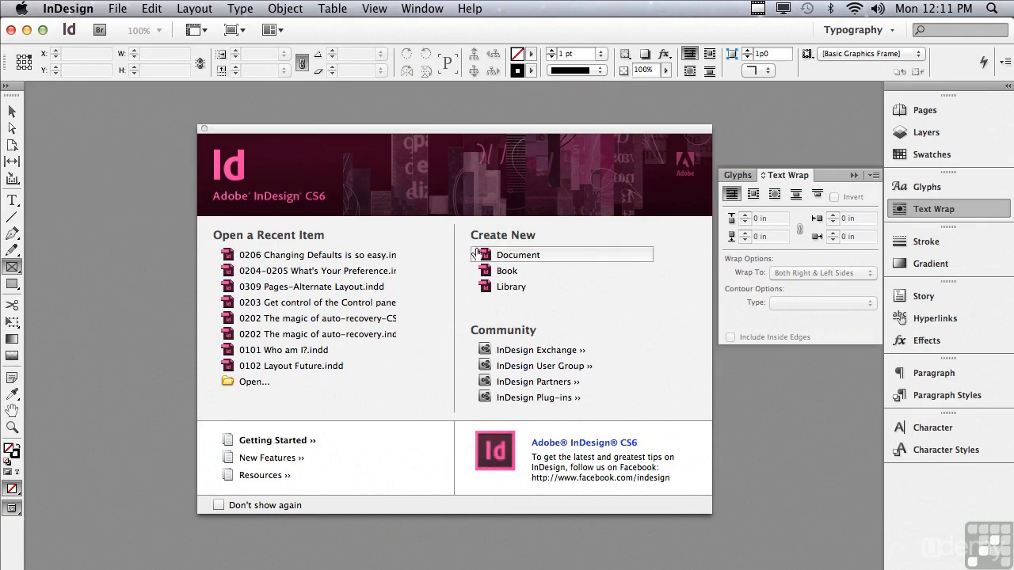
click(939, 400)
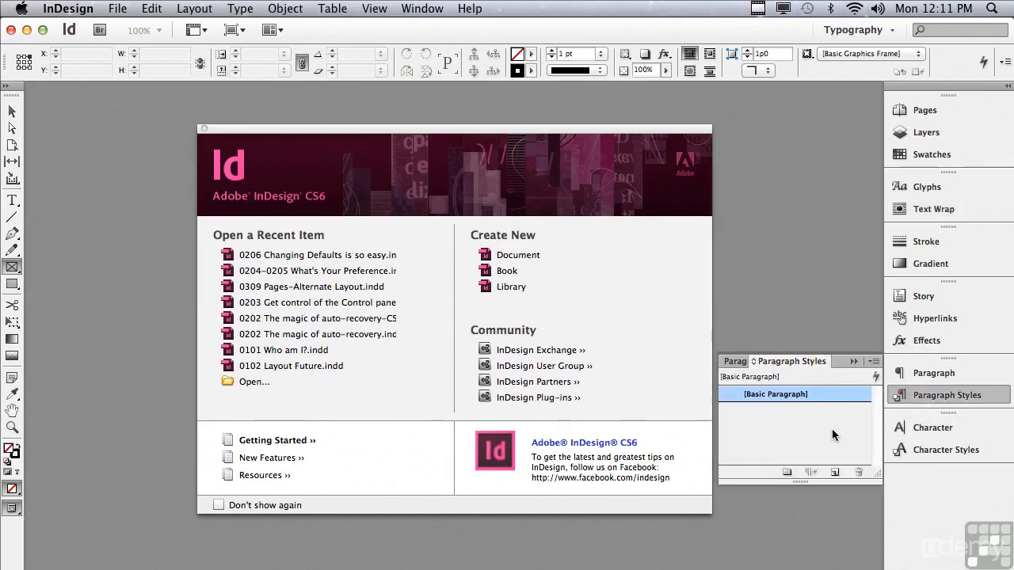
double_click(772, 398)
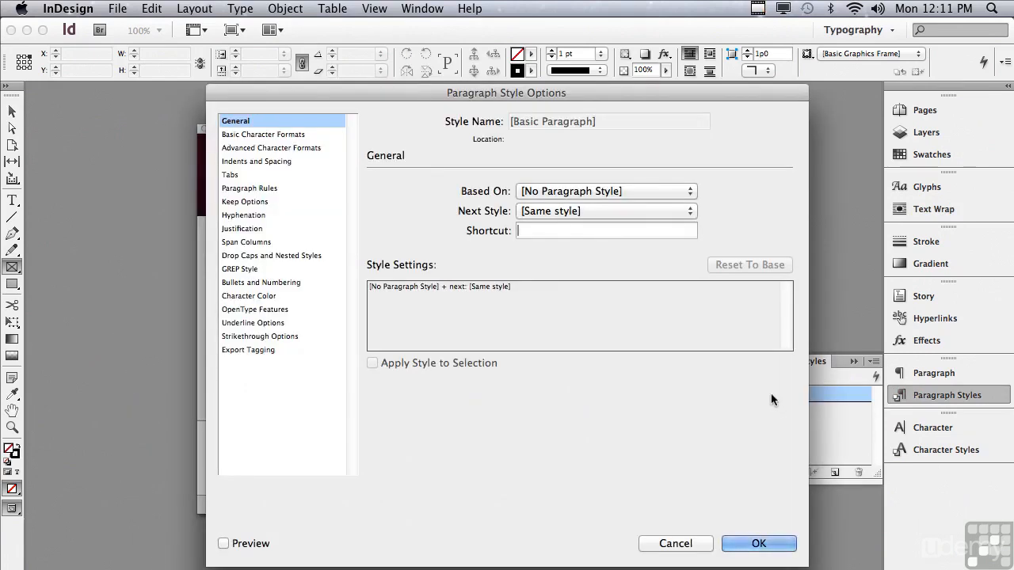
click(229, 136)
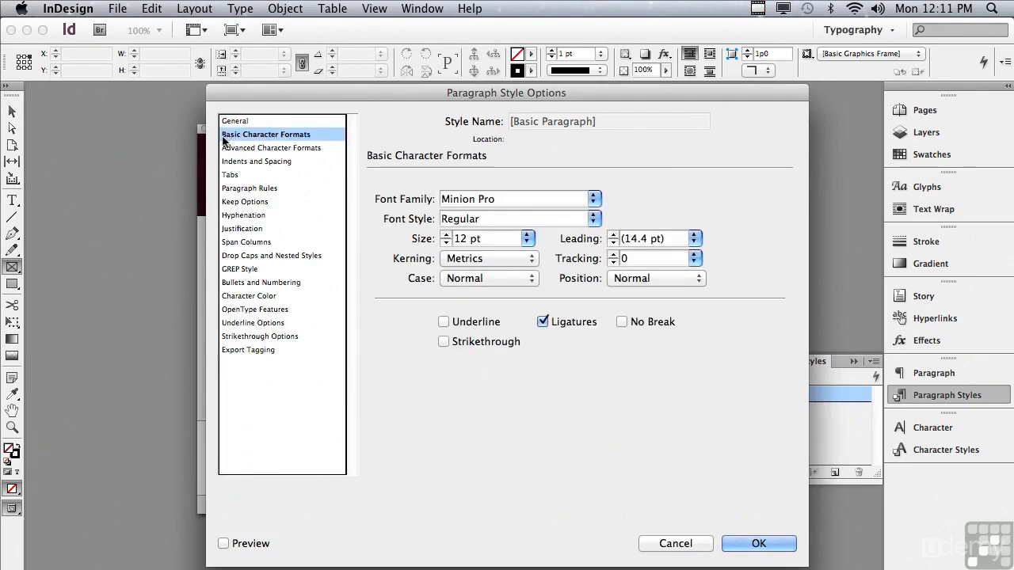
click(238, 217)
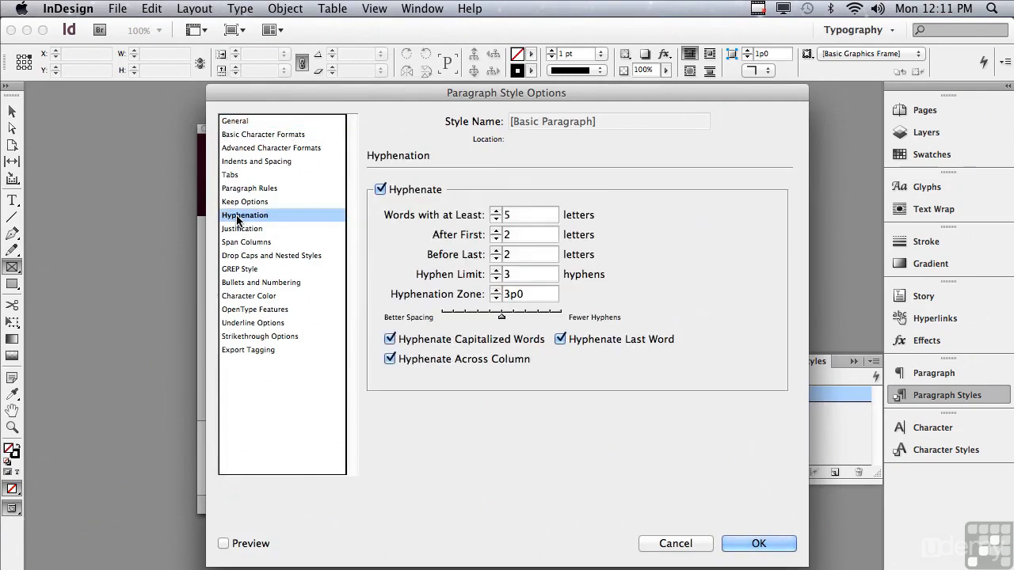
click(380, 189)
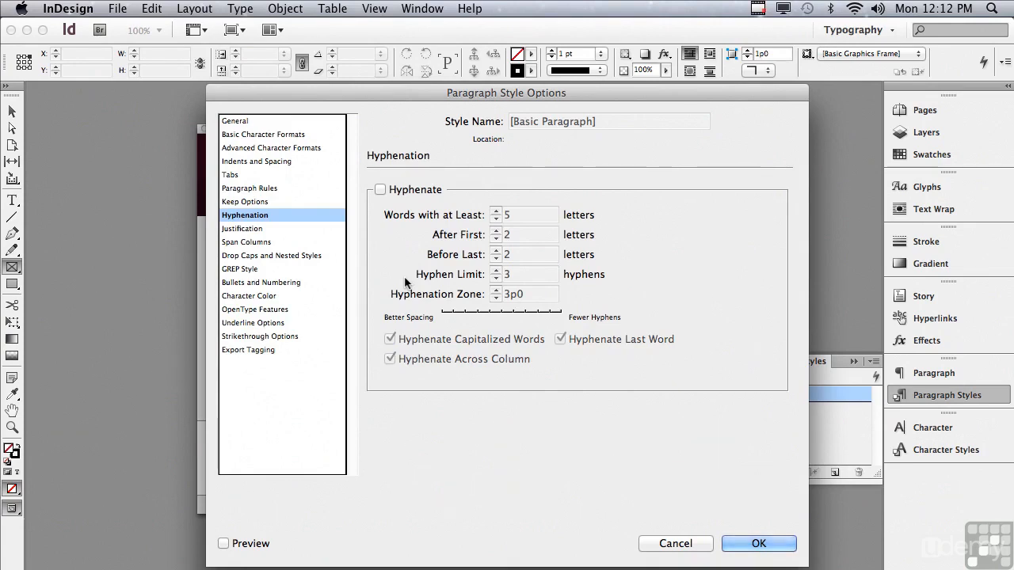
Change the font family of the [Basic Paragraph] style to Adobe Garamond Pro and apply the style options.
click(265, 135)
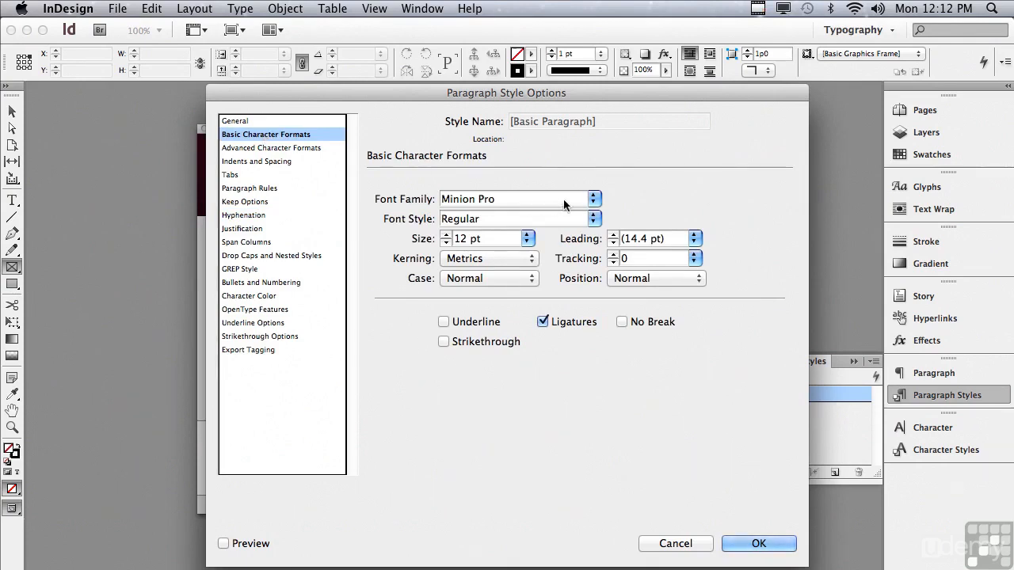
click(593, 199)
mouse_move(590, 4)
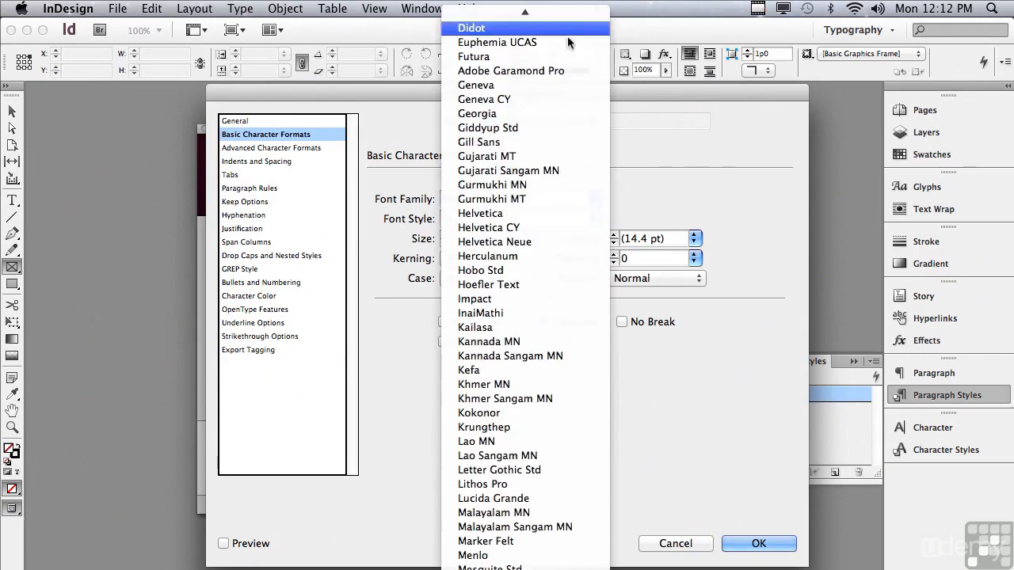
click(513, 73)
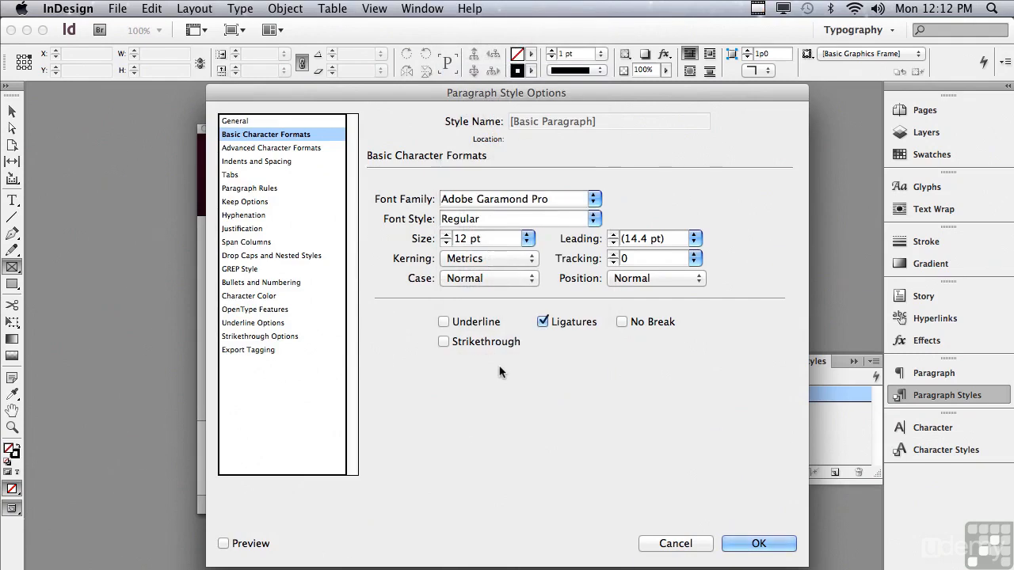
click(732, 543)
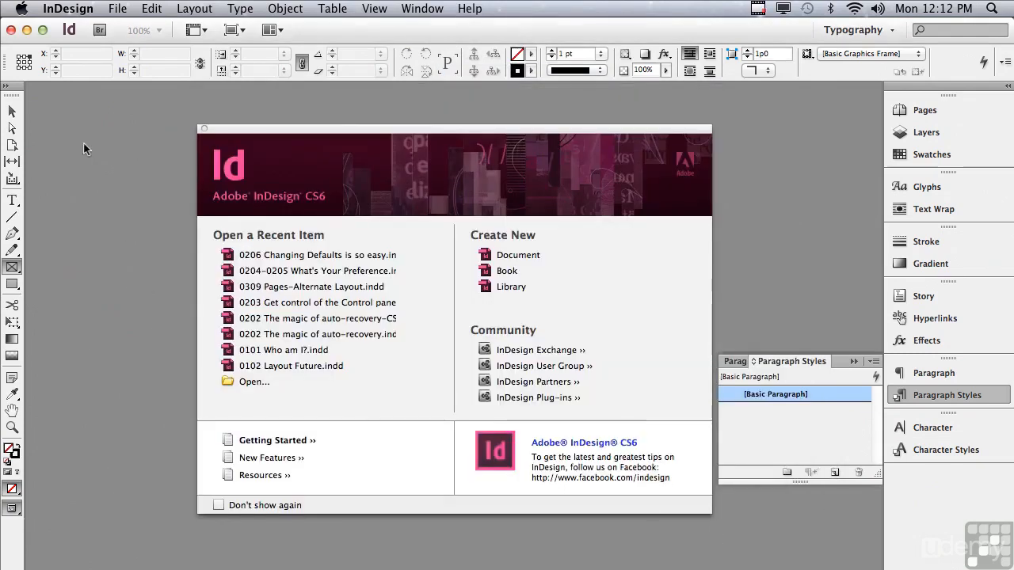
Create a new one-page Letter document for print with a primary text frame and without facing pages.
click(118, 8)
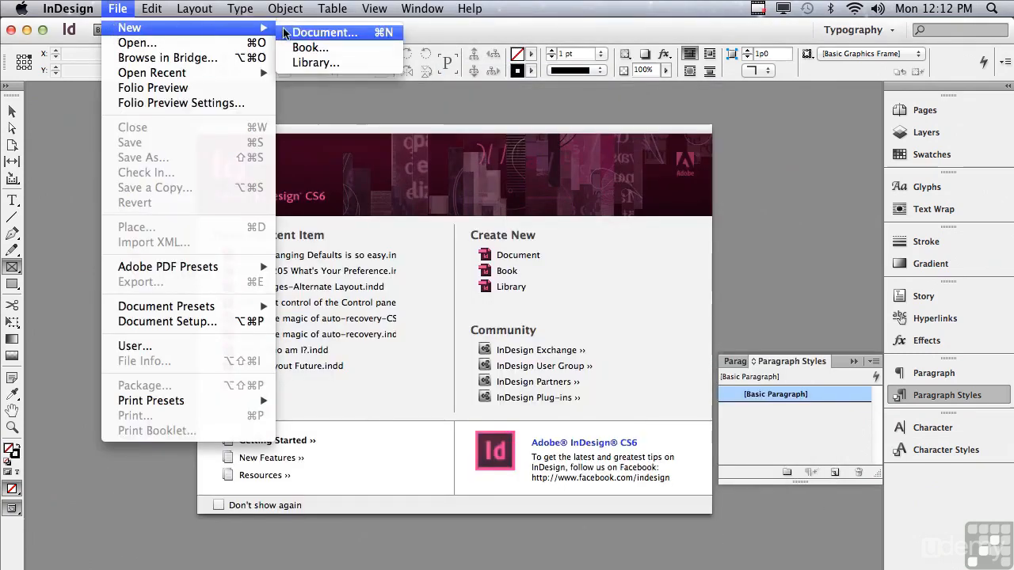
click(279, 32)
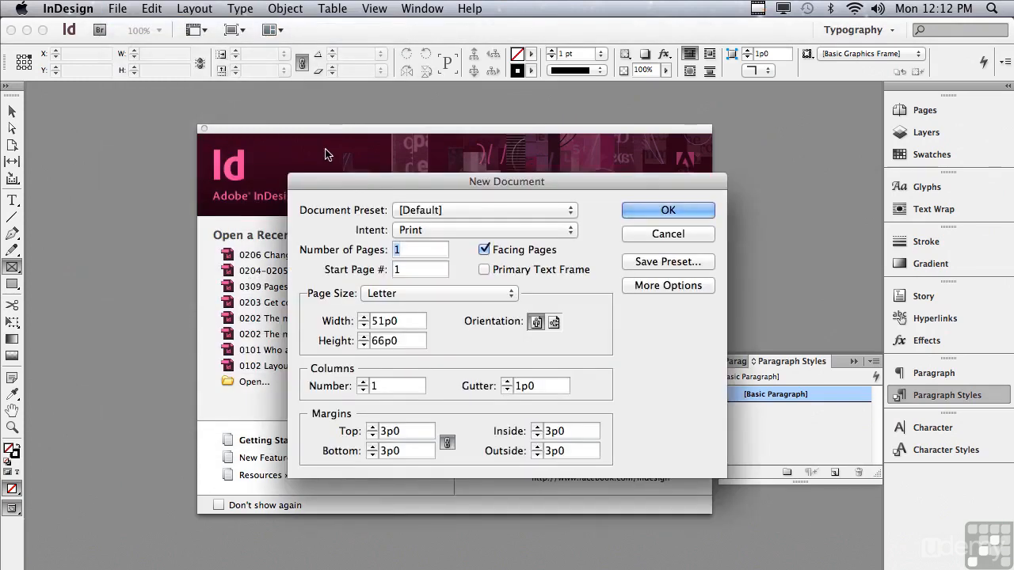
click(485, 270)
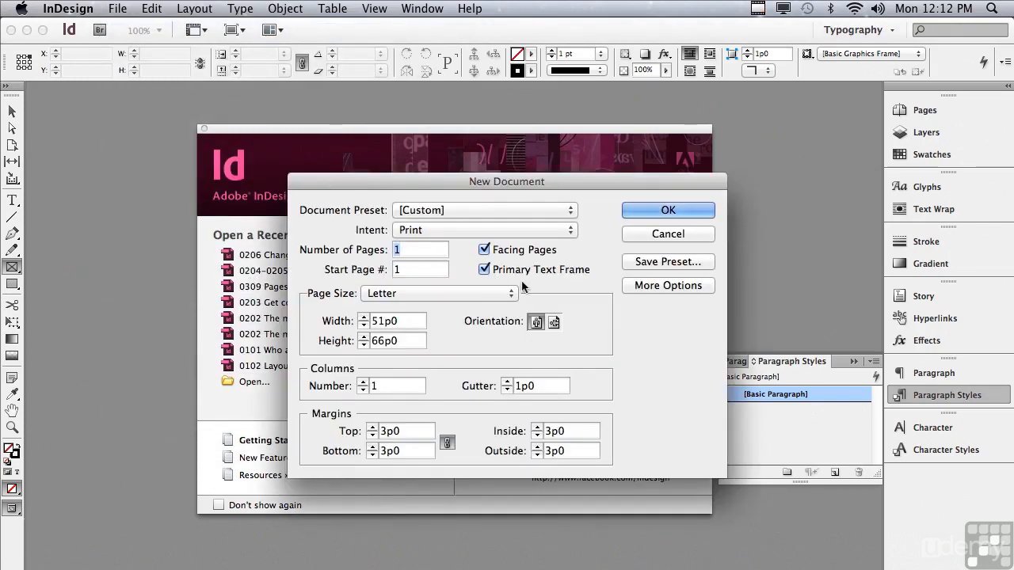
click(484, 249)
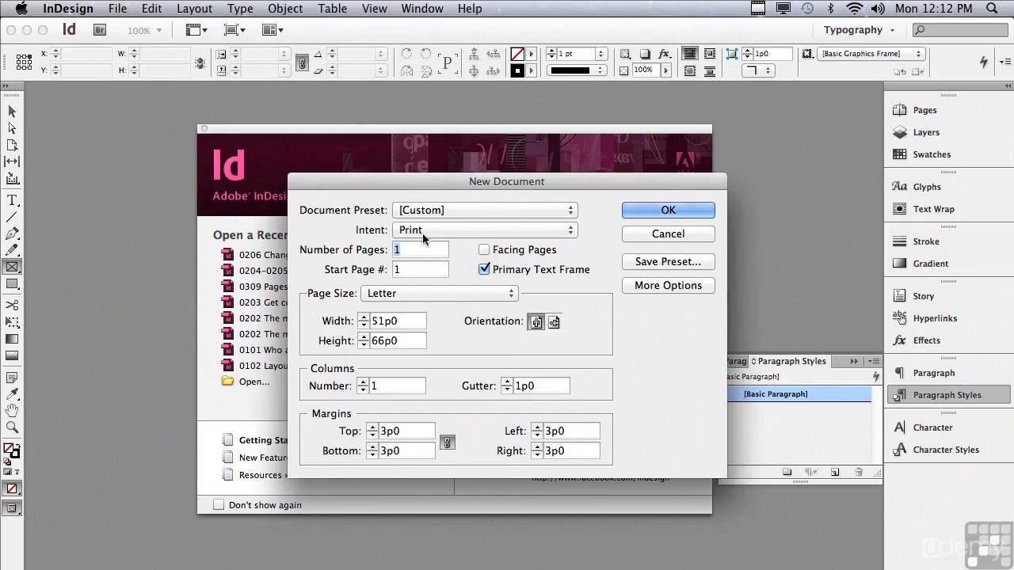
click(632, 212)
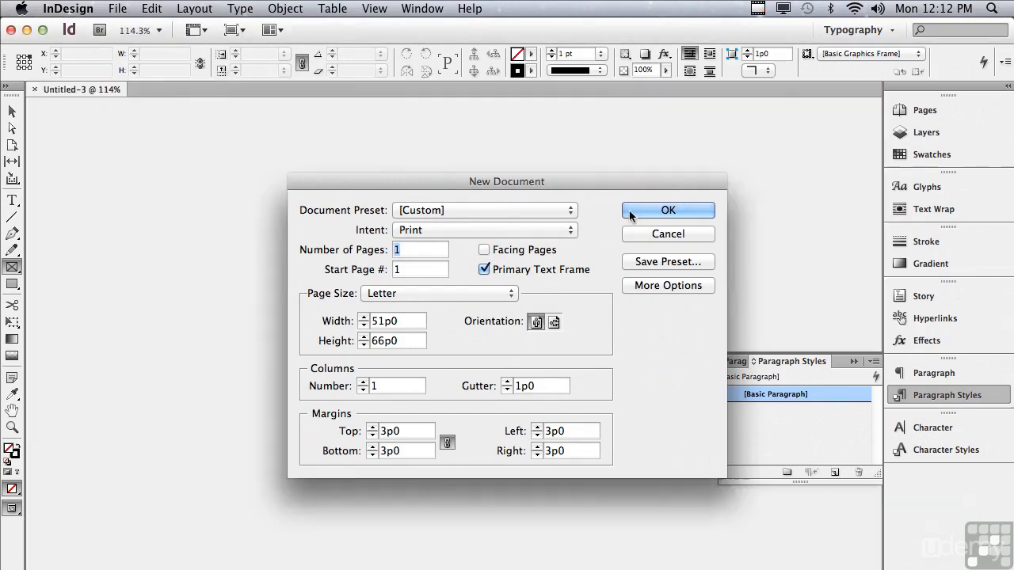
Fill the page's primary text frame with placeholder text and select most of its lines.
click(12, 200)
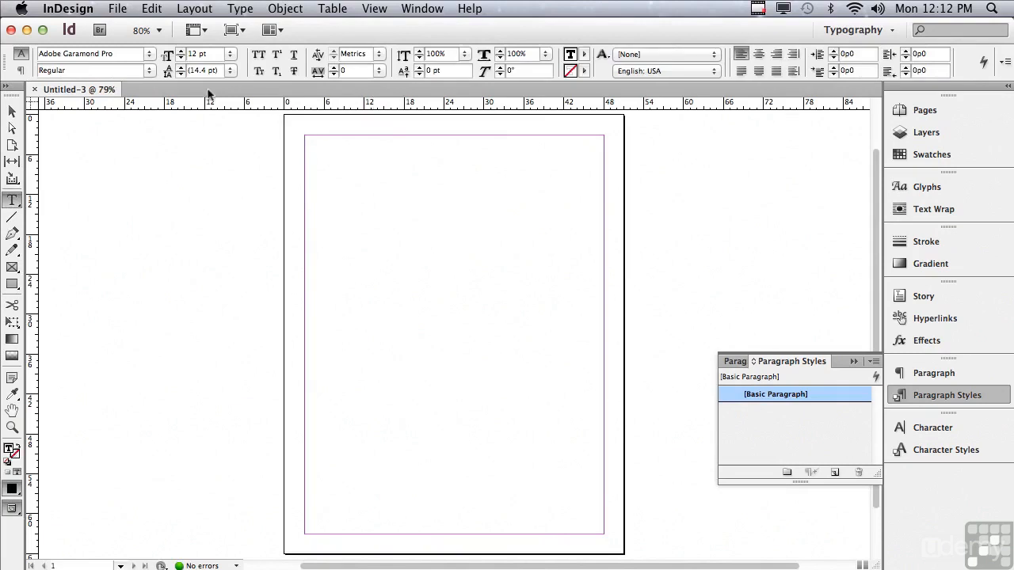
click(237, 9)
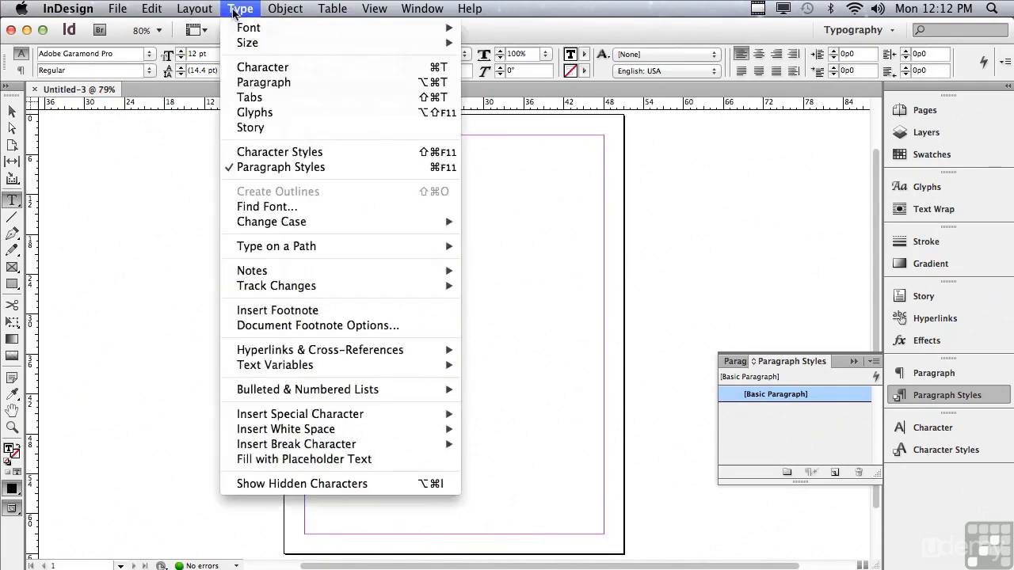
click(281, 460)
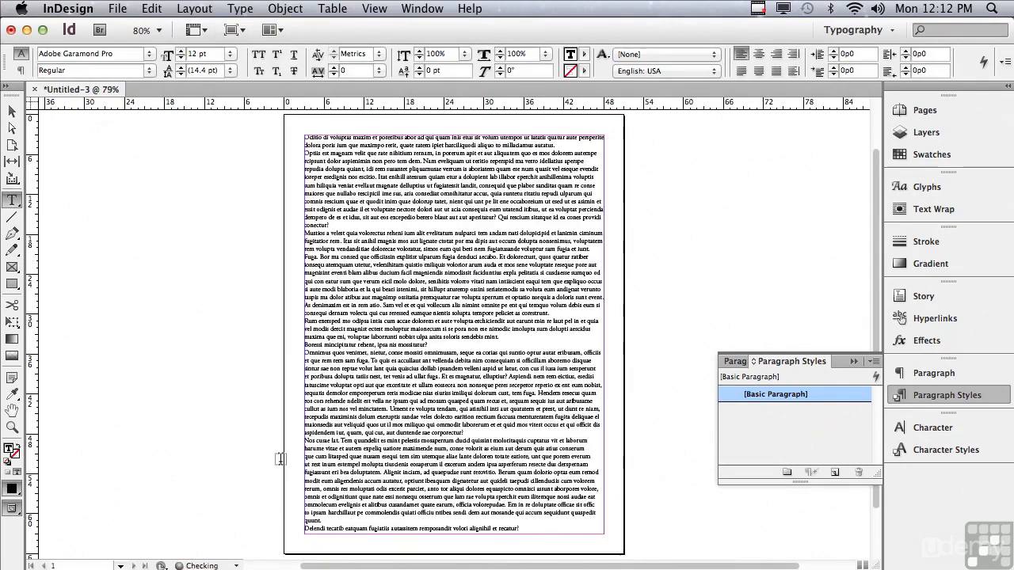
drag(386, 480, 354, 208)
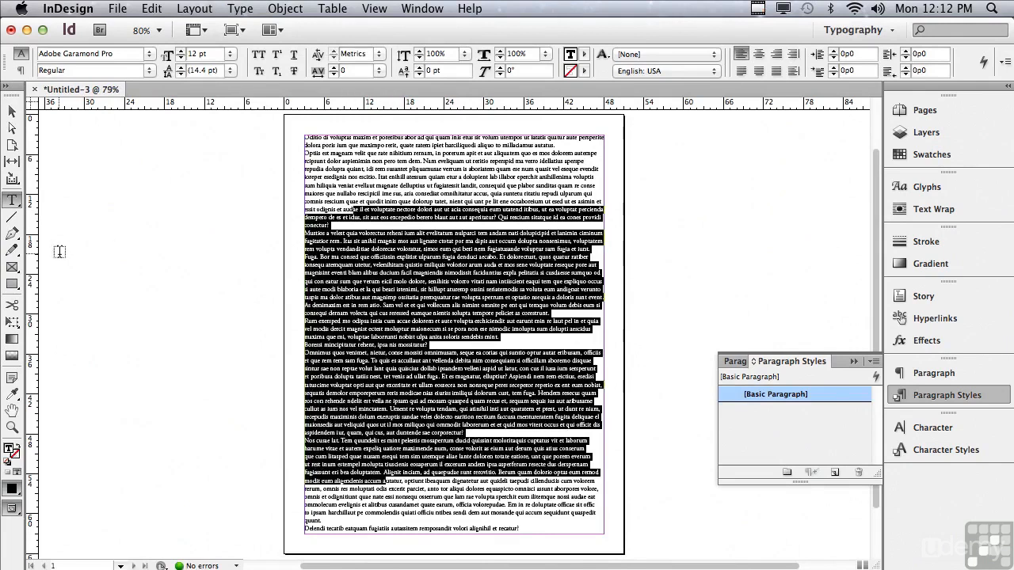